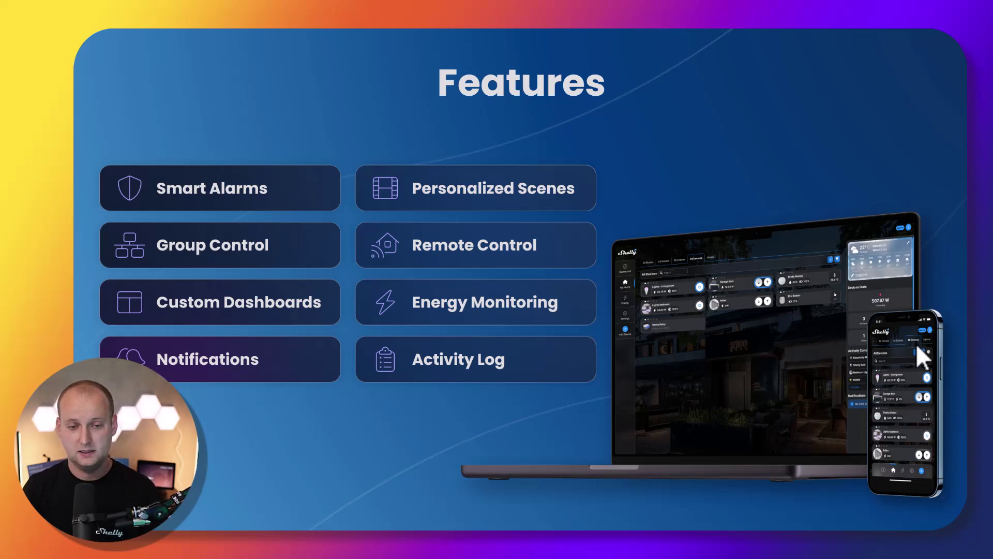
{"action": "key", "text": "Right"}
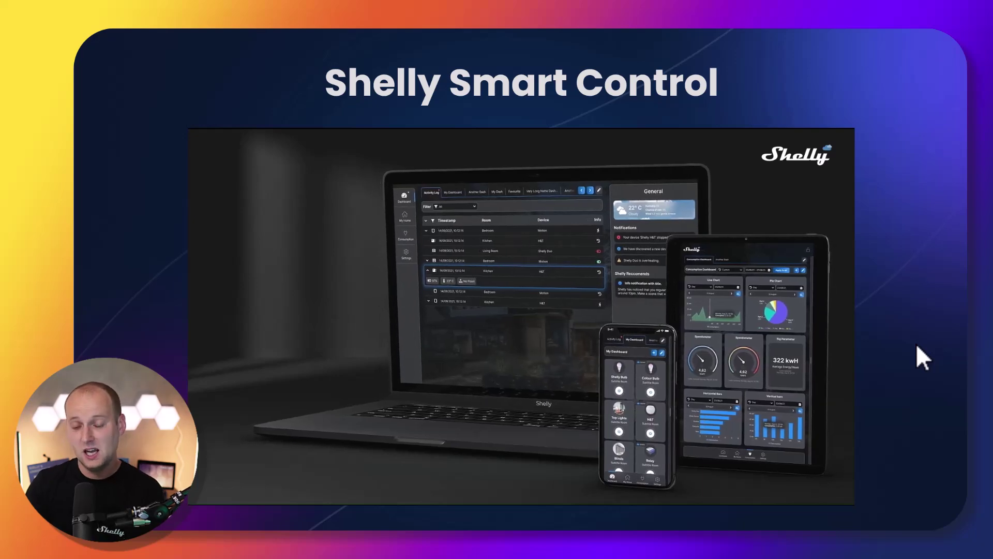
{"action": "key", "text": "Right"}
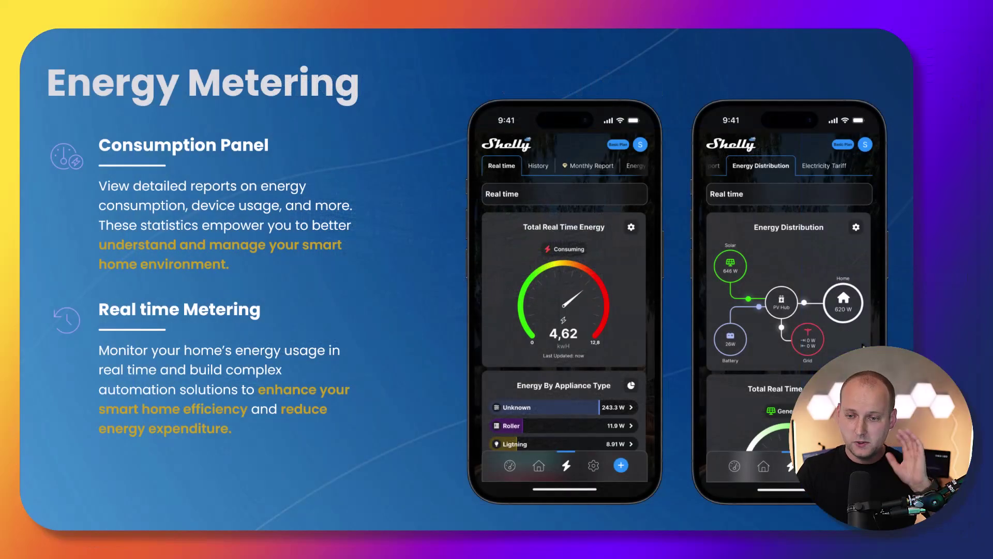